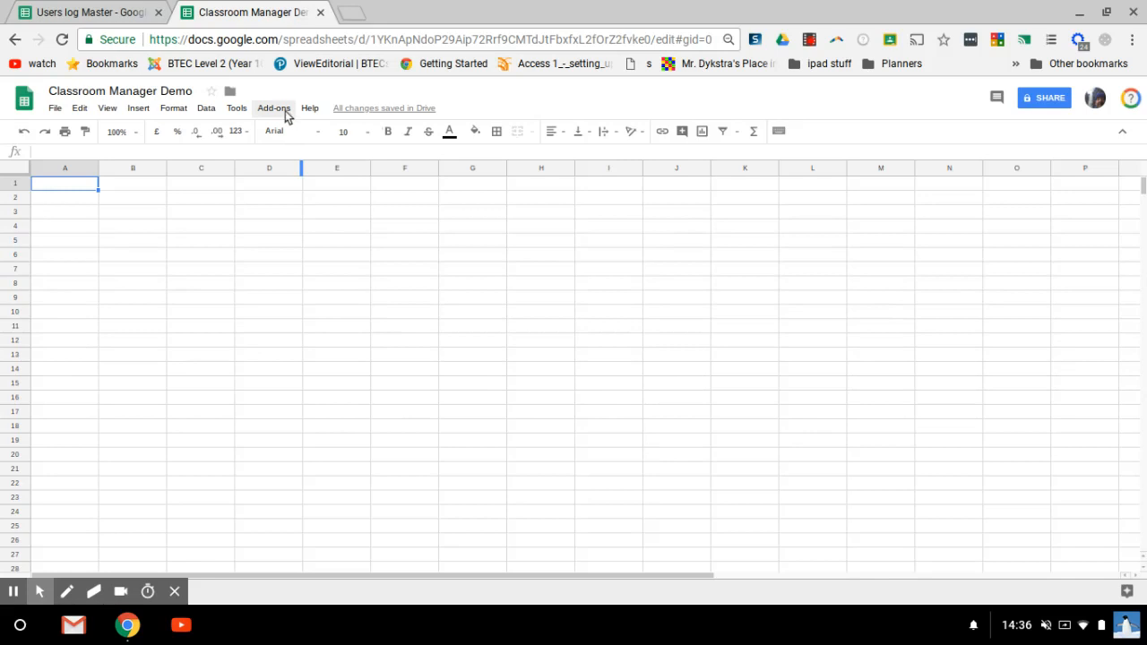
Start the Classroom Manager add-on, generate its course management sheets, and close the Get Started dialog
{"action": "left_click", "coordinate": [285, 112]}
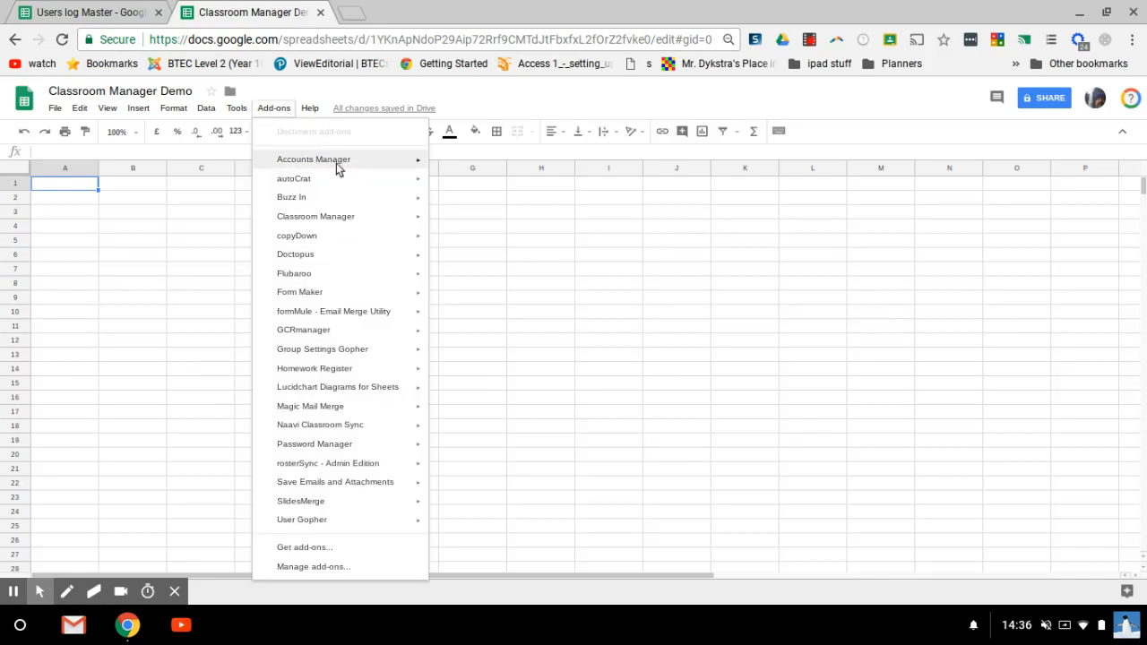
{"action": "mouse_move", "coordinate": [349, 213]}
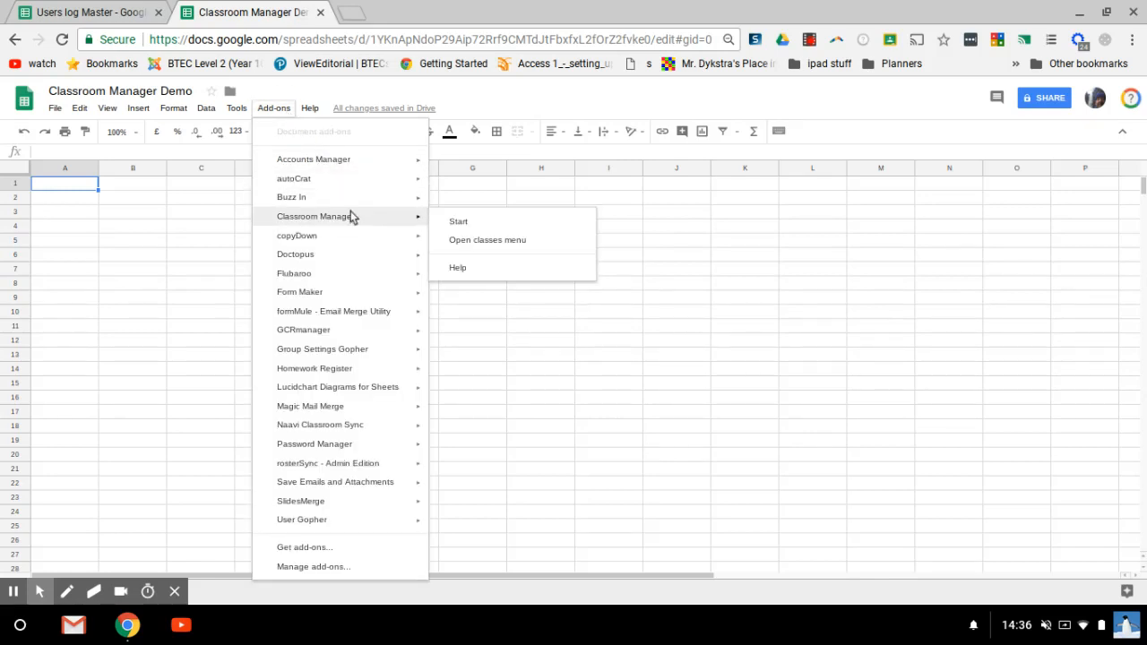
{"action": "left_click", "coordinate": [476, 224]}
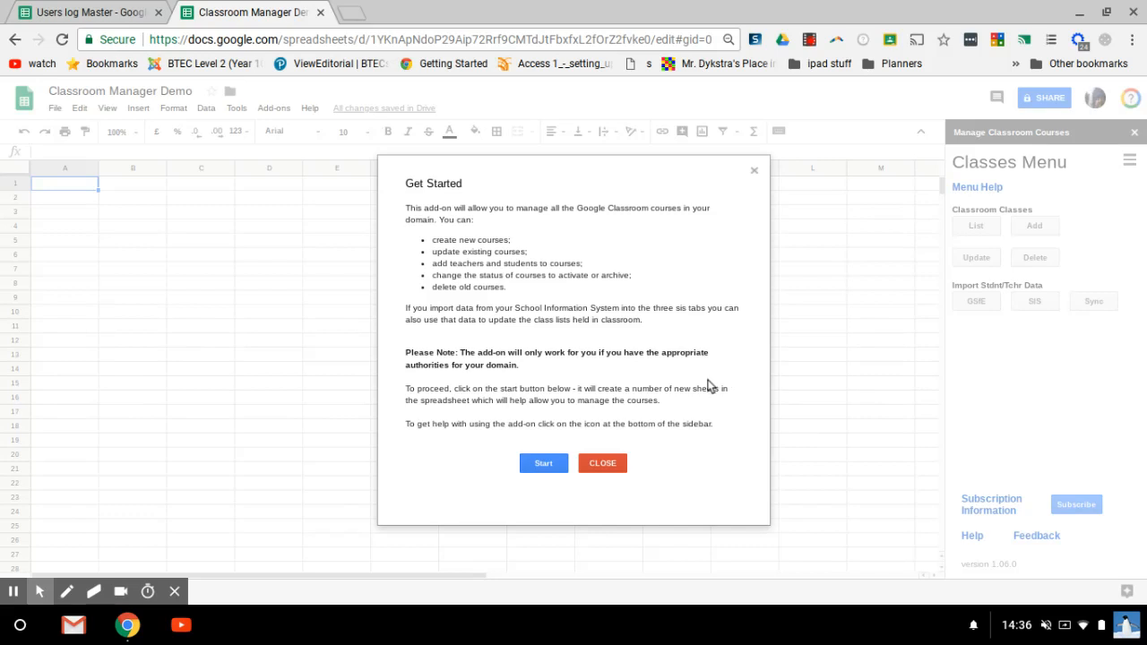
{"action": "left_click", "coordinate": [544, 464]}
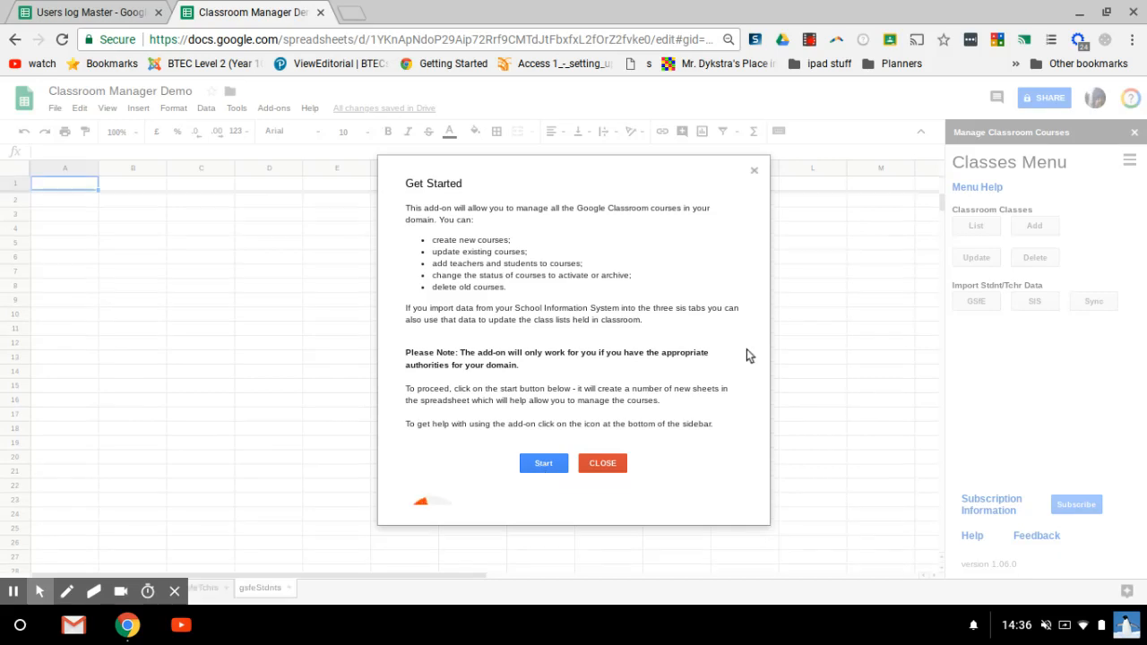
{"action": "scroll", "coordinate": [756, 347], "scroll_direction": "down", "scroll_amount": 2}
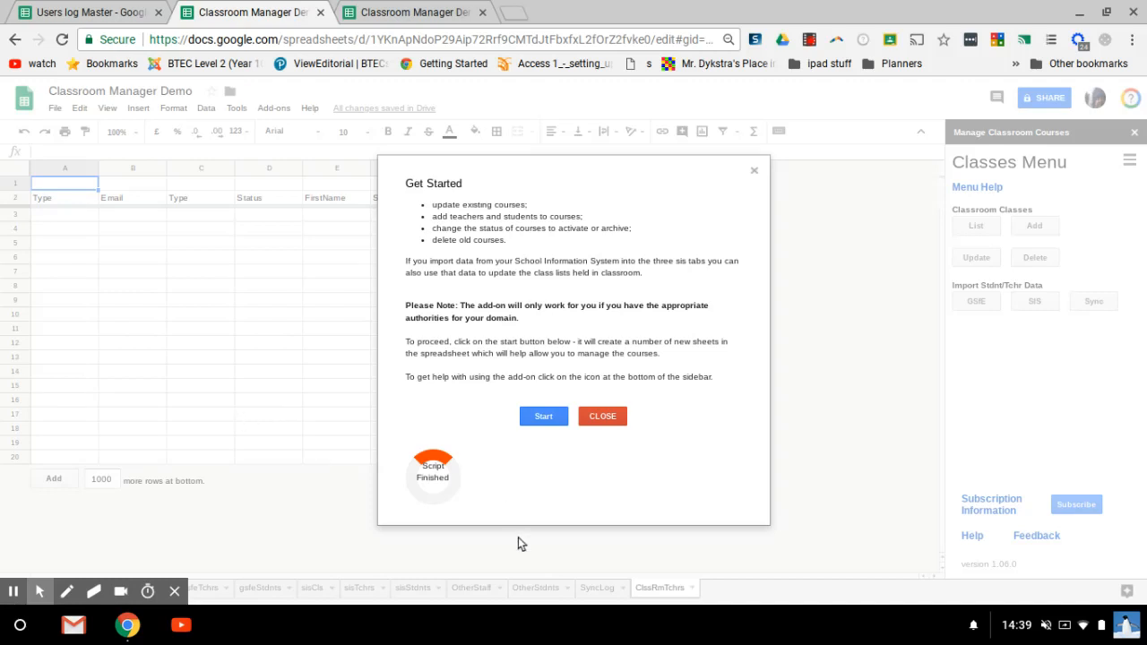
{"action": "left_click", "coordinate": [603, 416]}
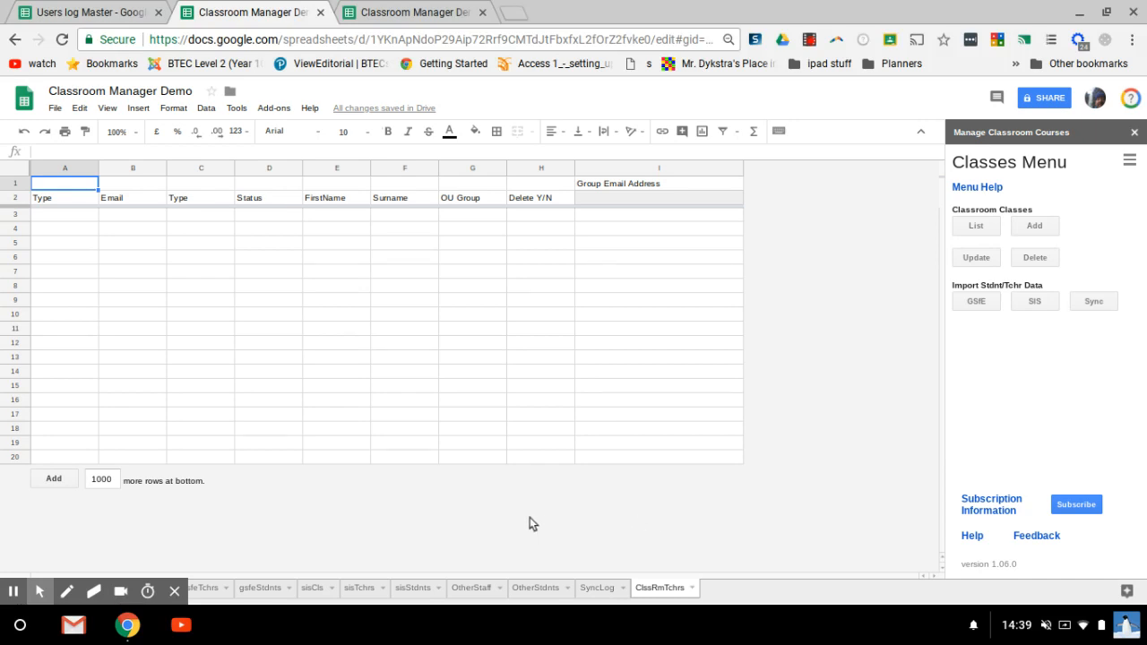
Open the gsfeCls sheet and examine its column headings from Class Owner to Room and back to Update and Change Owner
{"action": "left_click", "coordinate": [173, 592]}
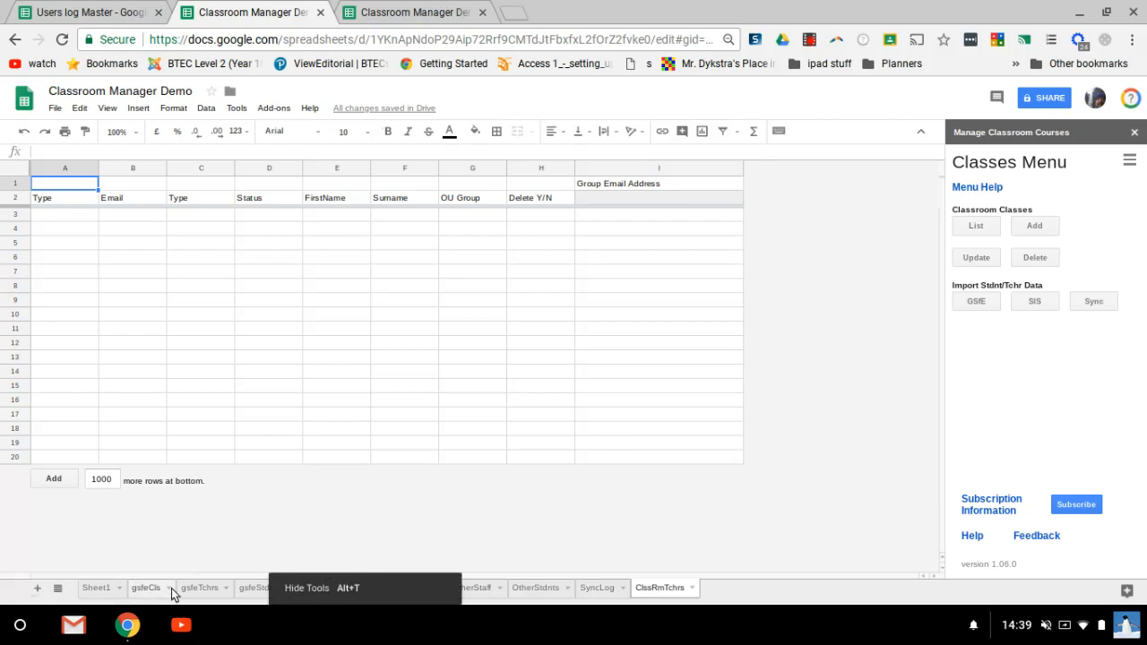
{"action": "left_click", "coordinate": [103, 594]}
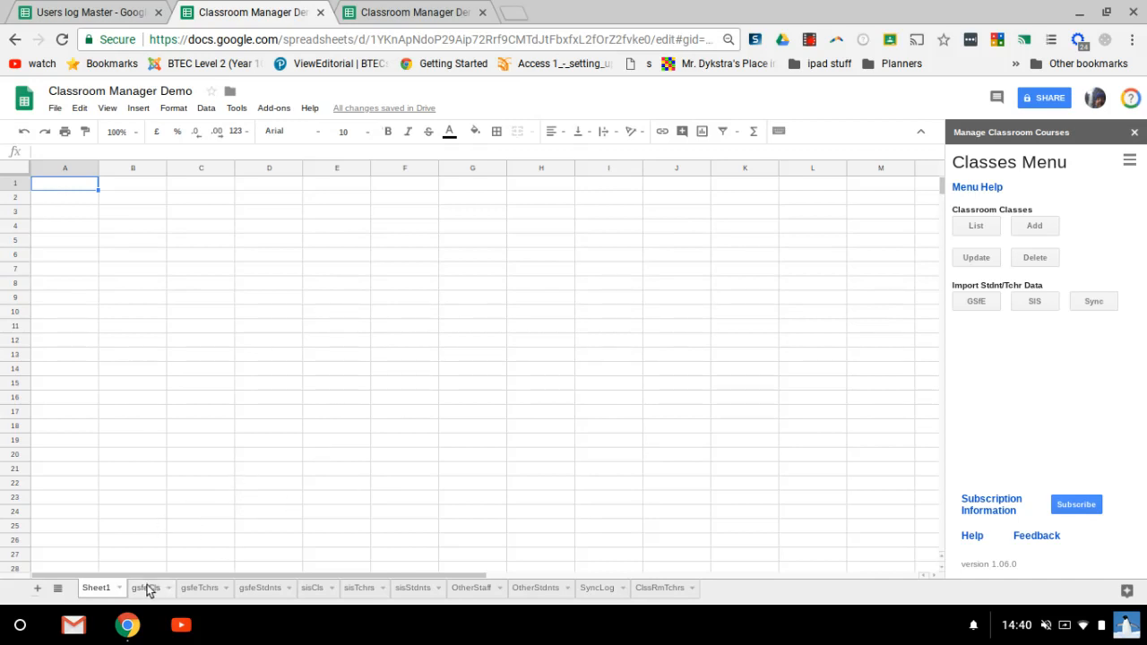
{"action": "left_click", "coordinate": [148, 588]}
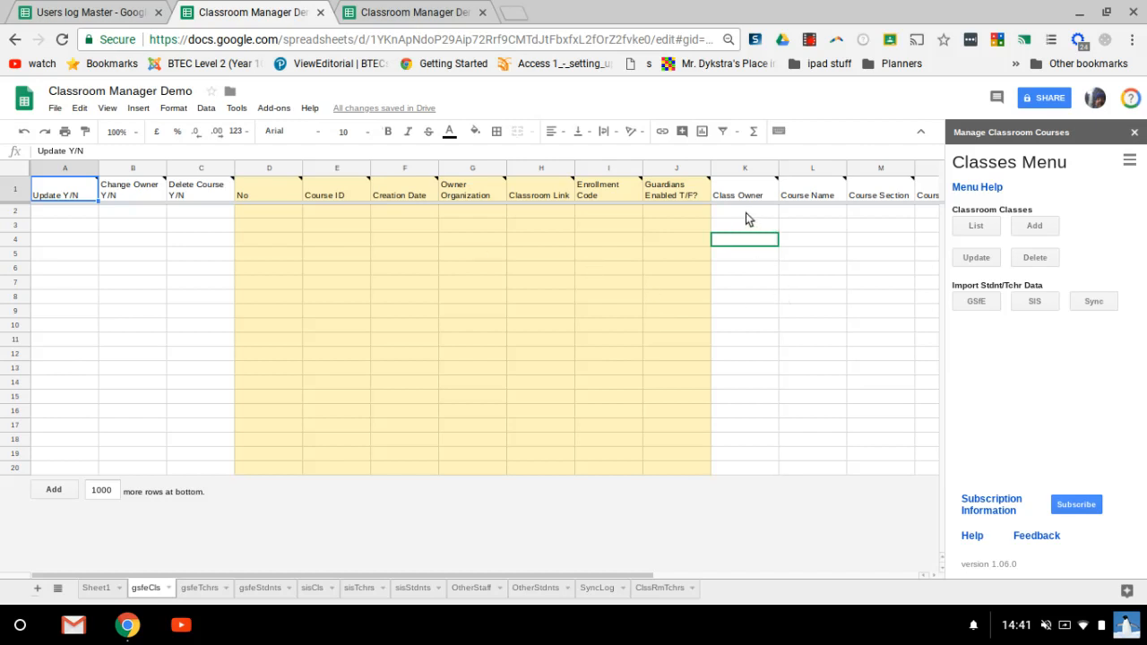
{"action": "left_click", "coordinate": [746, 238]}
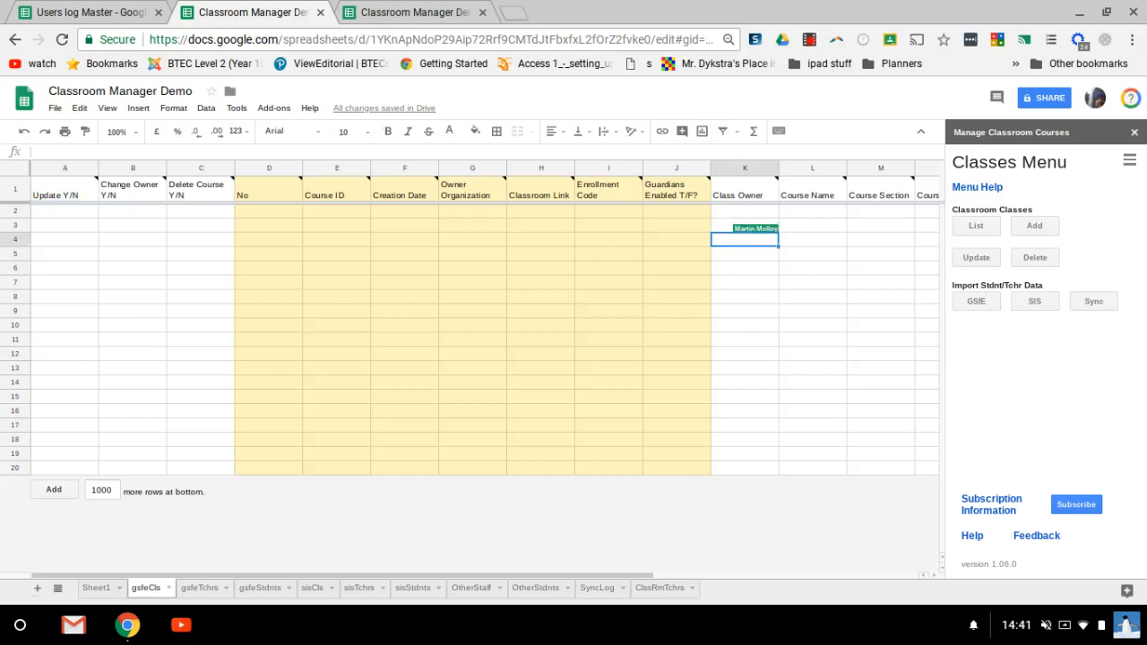
{"action": "key", "text": "Tab"}
{"action": "key", "text": "Tab"}
{"action": "key", "text": "Tab"}
{"action": "key", "text": "Tab"}
{"action": "key", "text": "Tab"}
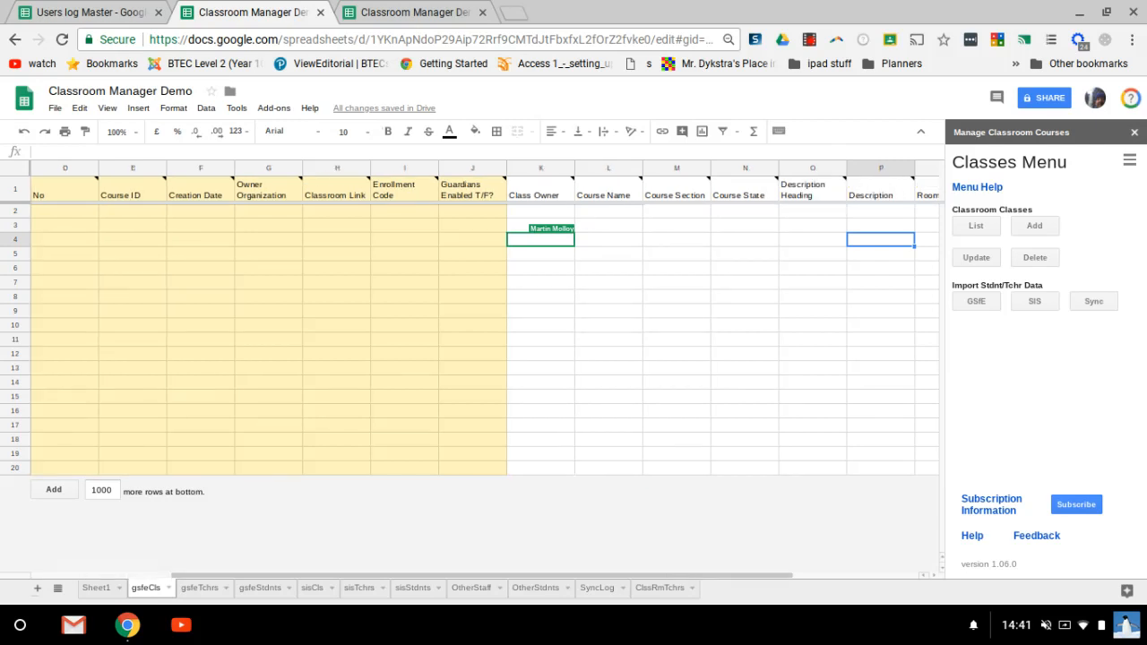
{"action": "key", "text": "Tab"}
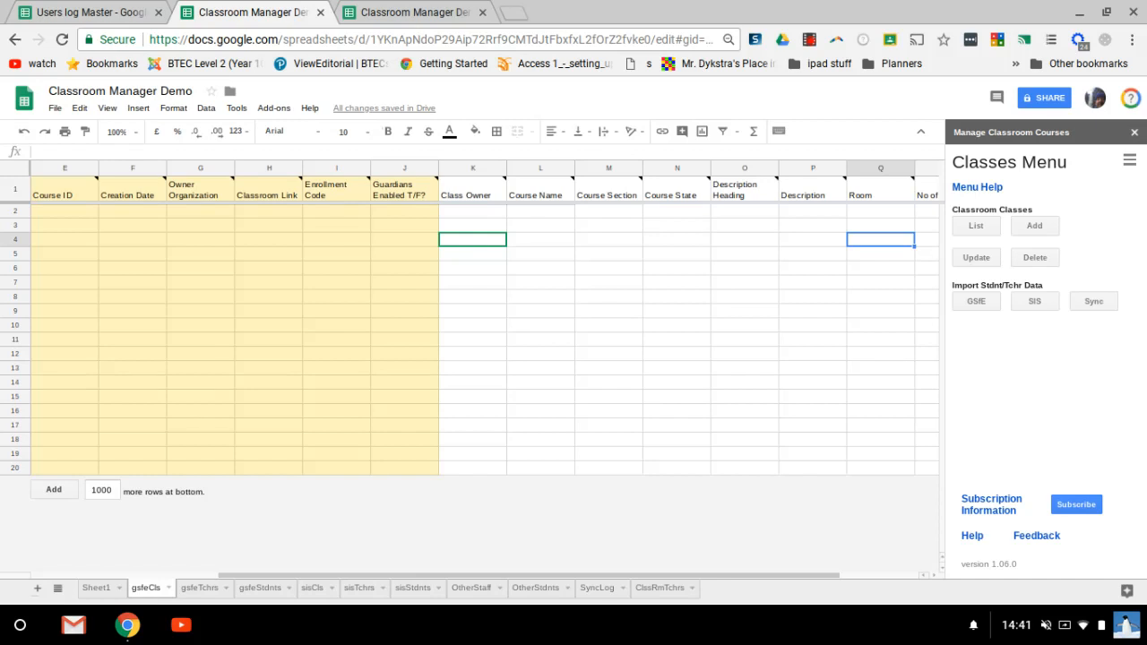
{"action": "key", "text": "Left"}
{"action": "key", "text": "Left"}
{"action": "key", "text": "Left"}
{"action": "key", "text": "Left"}
{"action": "key", "text": "Left"}
{"action": "key", "text": "Left"}
{"action": "key", "text": "Left"}
{"action": "key", "text": "Left"}
{"action": "key", "text": "Left"}
{"action": "key", "text": "Left"}
{"action": "key", "text": "Left"}
{"action": "key", "text": "Left"}
{"action": "key", "text": "Left"}
{"action": "key", "text": "Left"}
{"action": "key", "text": "Left"}
{"action": "key", "text": "Left"}
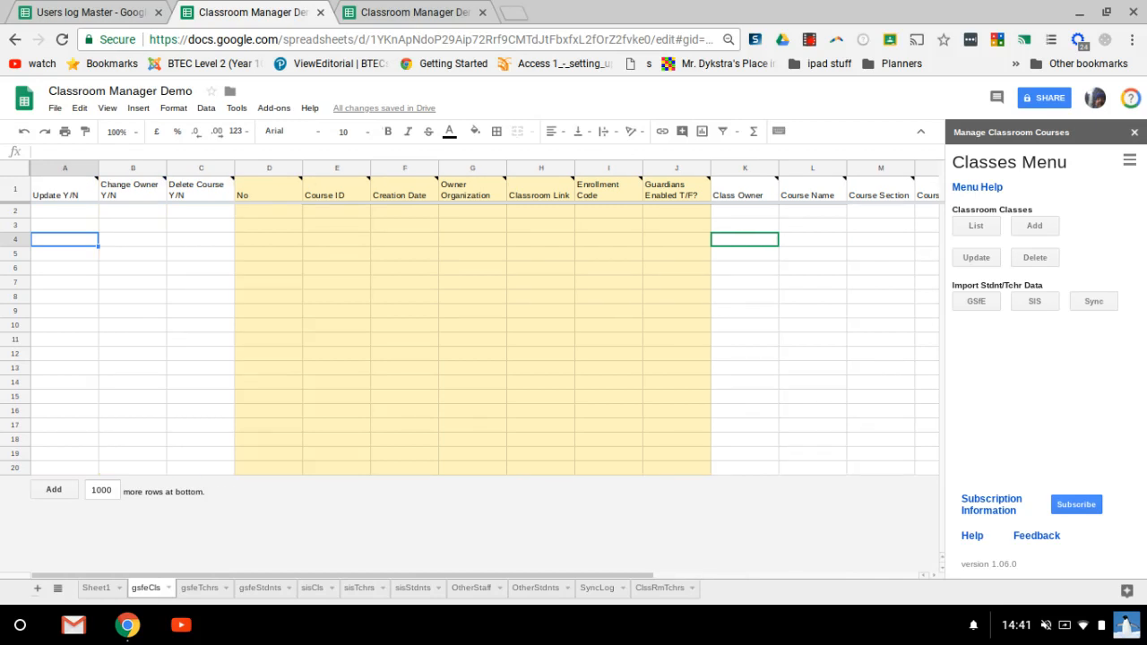
{"action": "key", "text": "Right"}
{"action": "key", "text": "Up"}
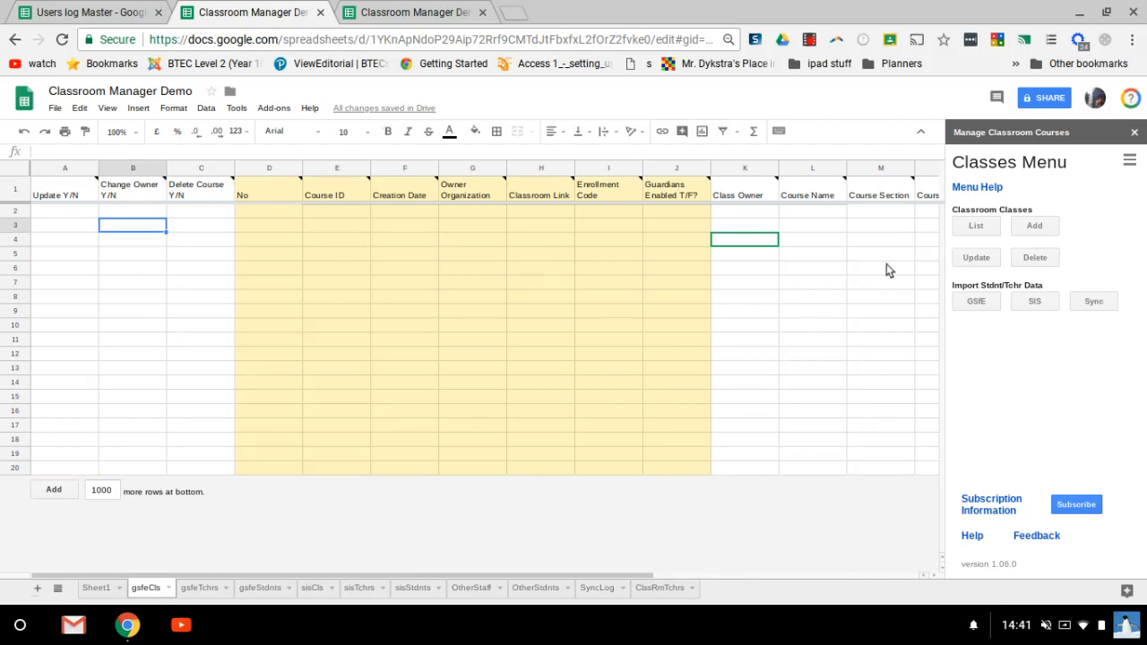
Retrieve the classes matching section Year 07 and class name 17/18 into the sheet, and close the class information dialog
{"action": "left_click", "coordinate": [976, 228]}
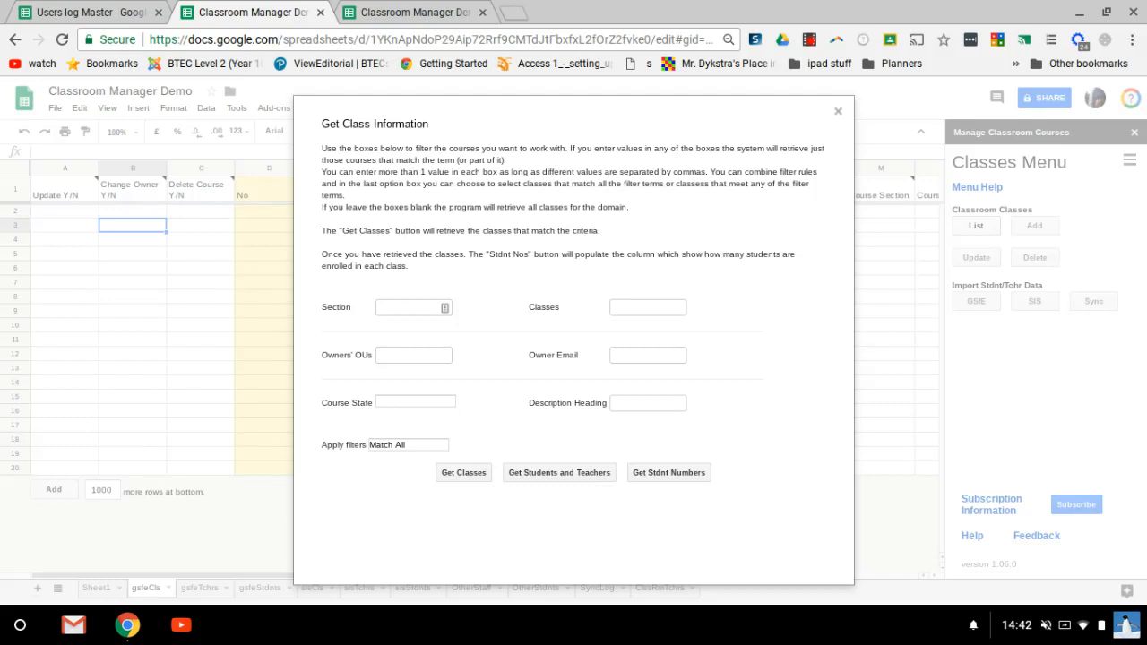
{"action": "left_click", "coordinate": [405, 311]}
{"action": "type", "text": "Year 07"}
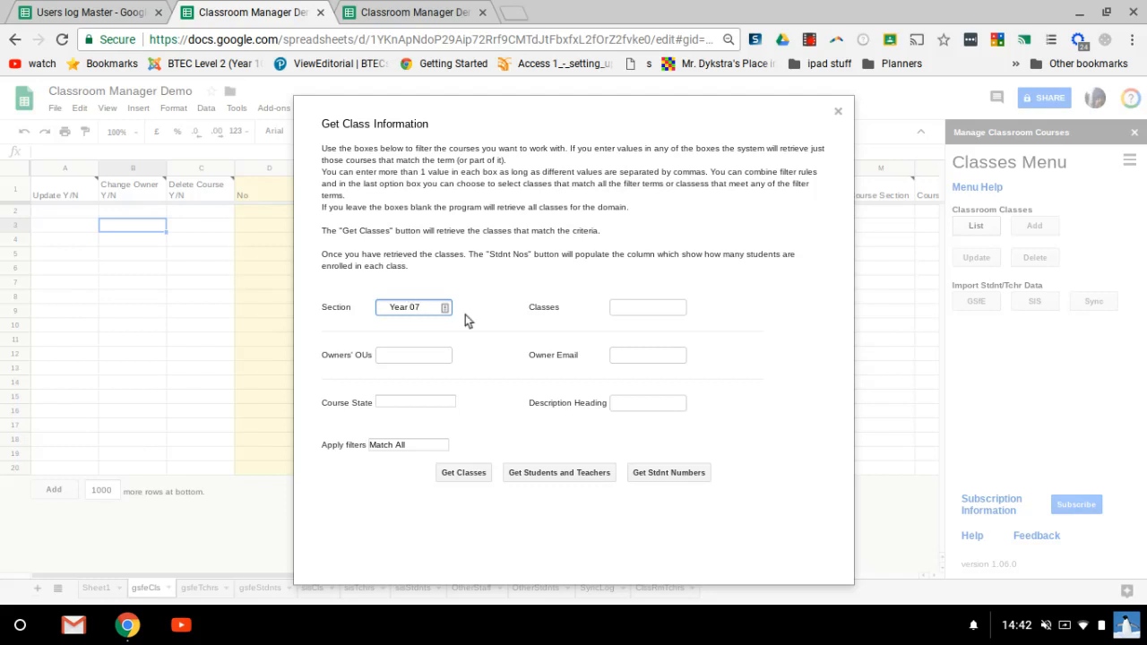
{"action": "left_click", "coordinate": [618, 307]}
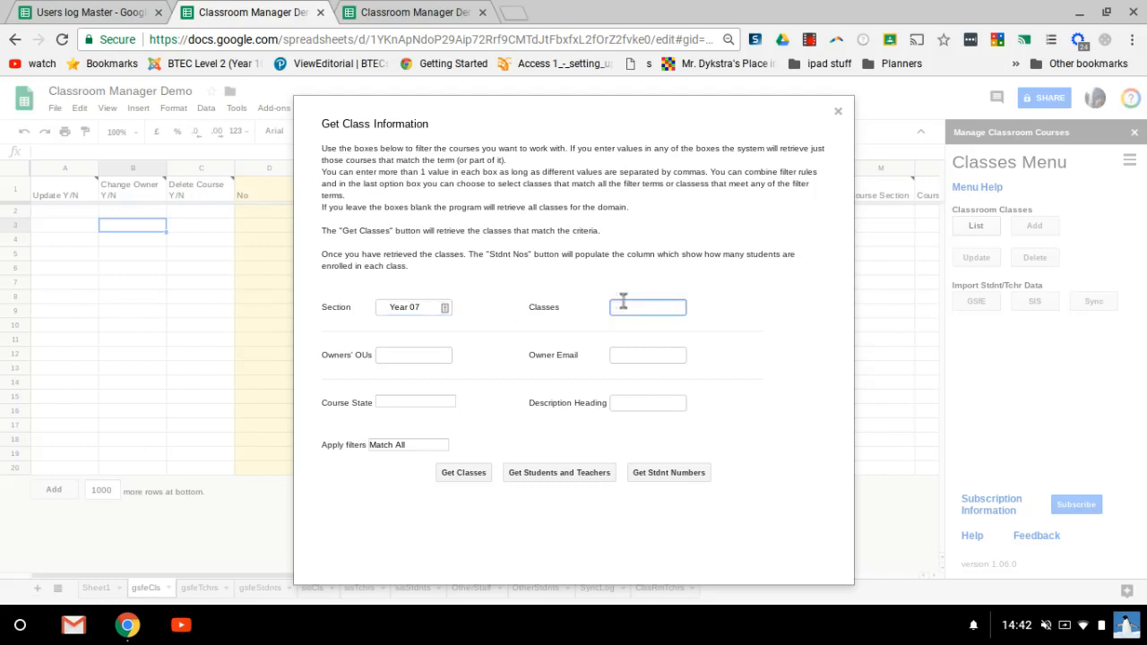
{"action": "type", "text": "17/18"}
{"action": "left_click", "coordinate": [455, 477]}
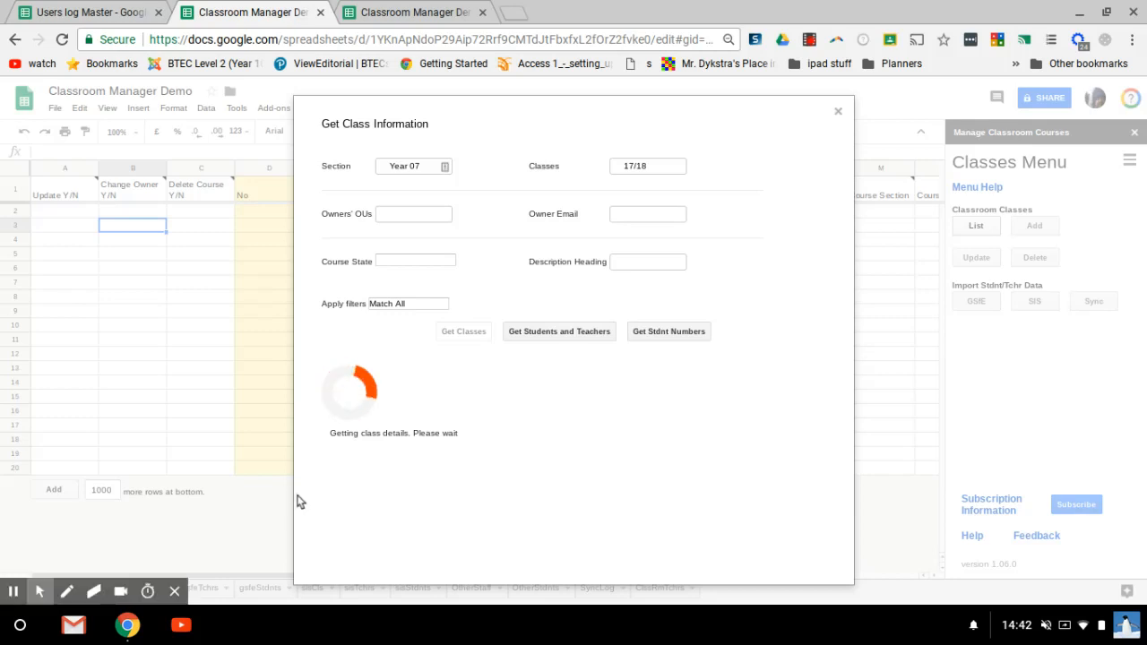
{"action": "left_click", "coordinate": [13, 591]}
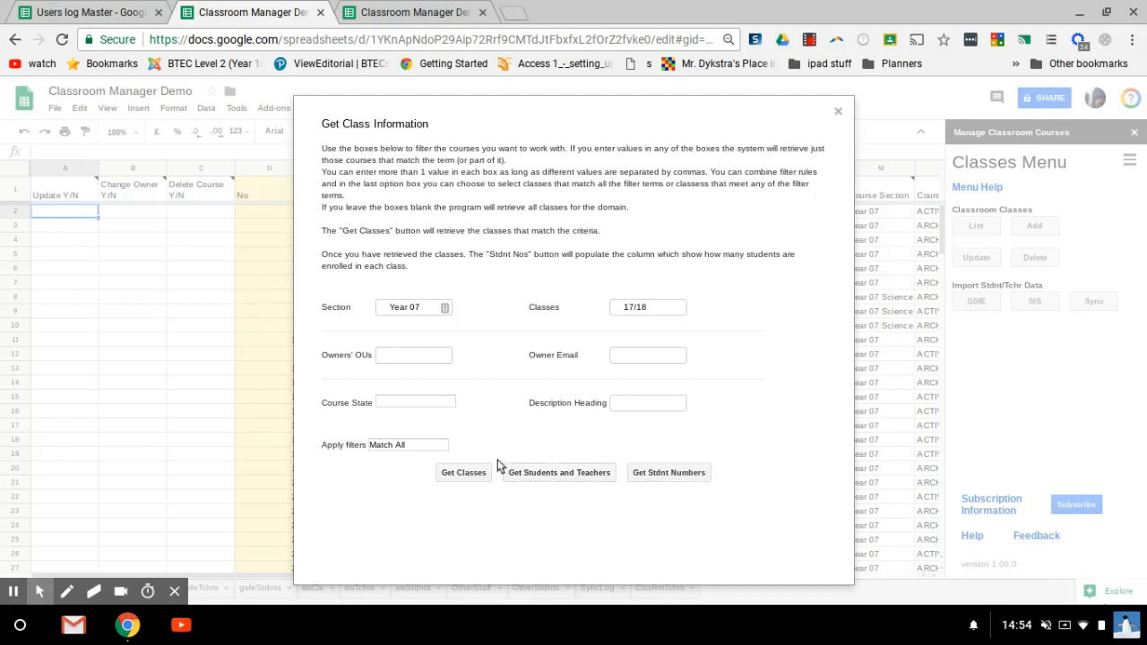
{"action": "left_click", "coordinate": [837, 111]}
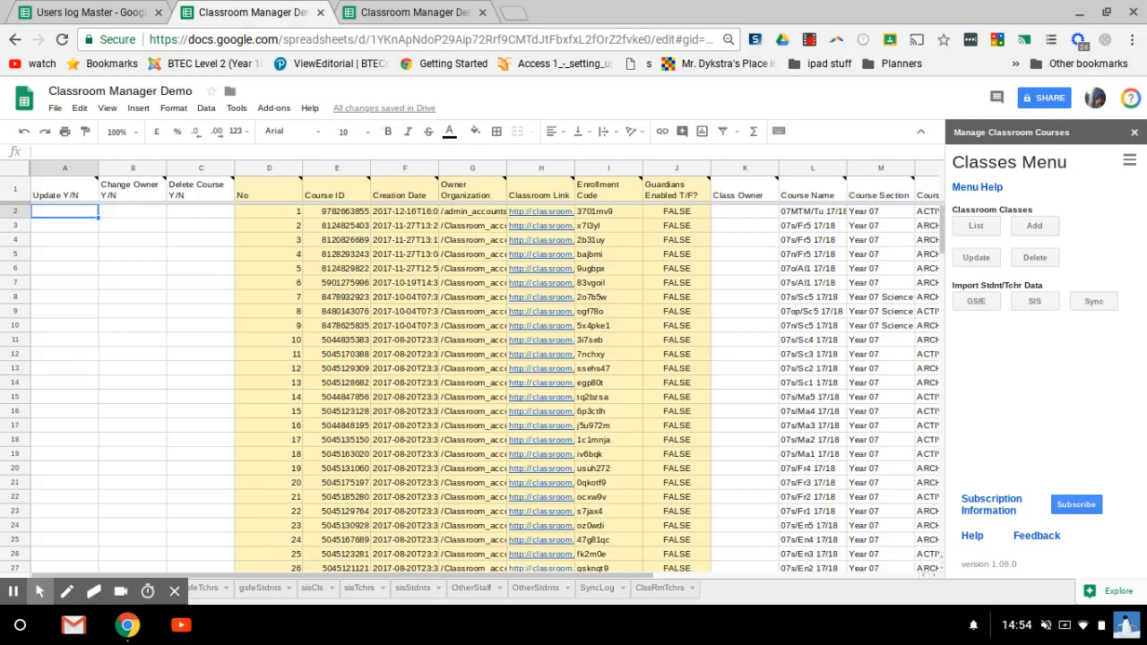
Examine the details of course 07MTM/Tu 17/18 from its course name through to the number of assignments
{"action": "mouse_move", "coordinate": [825, 200]}
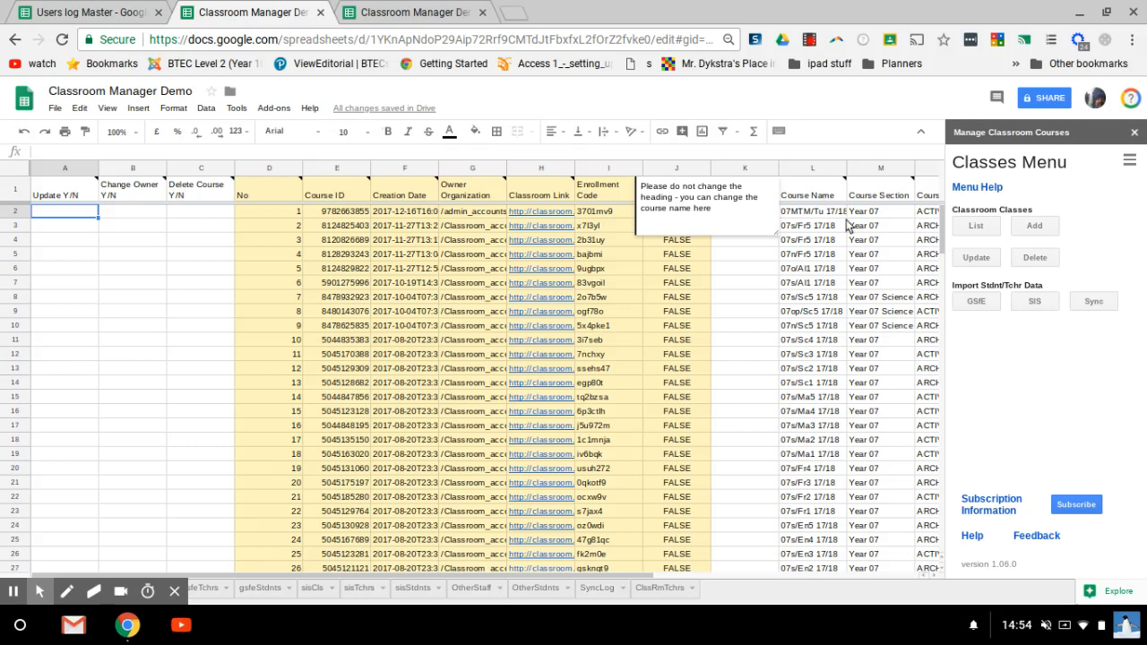
{"action": "left_click", "coordinate": [844, 217]}
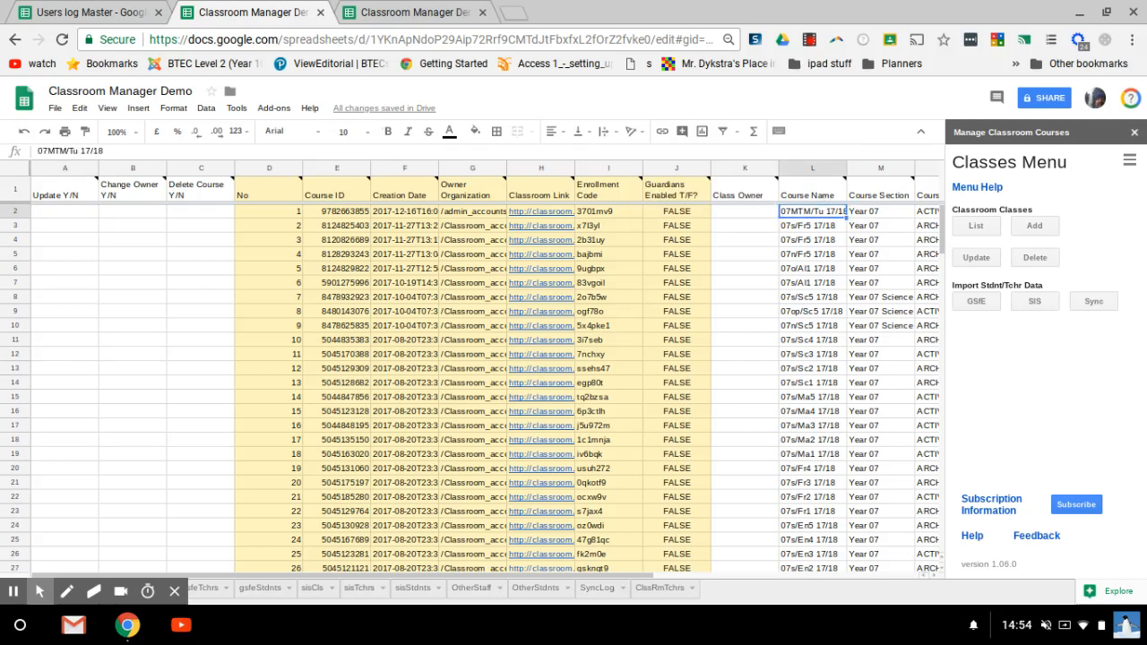
{"action": "key", "text": "Right"}
{"action": "key", "text": "Right"}
{"action": "key", "text": "Right"}
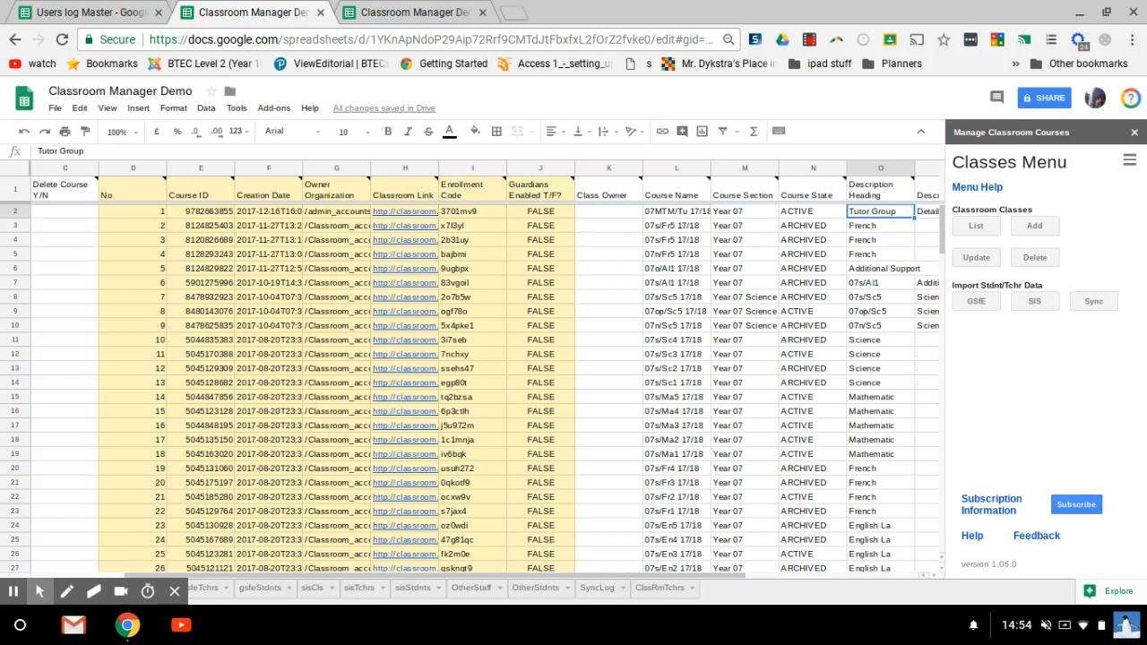
{"action": "key", "text": "Right"}
{"action": "key", "text": "Right"}
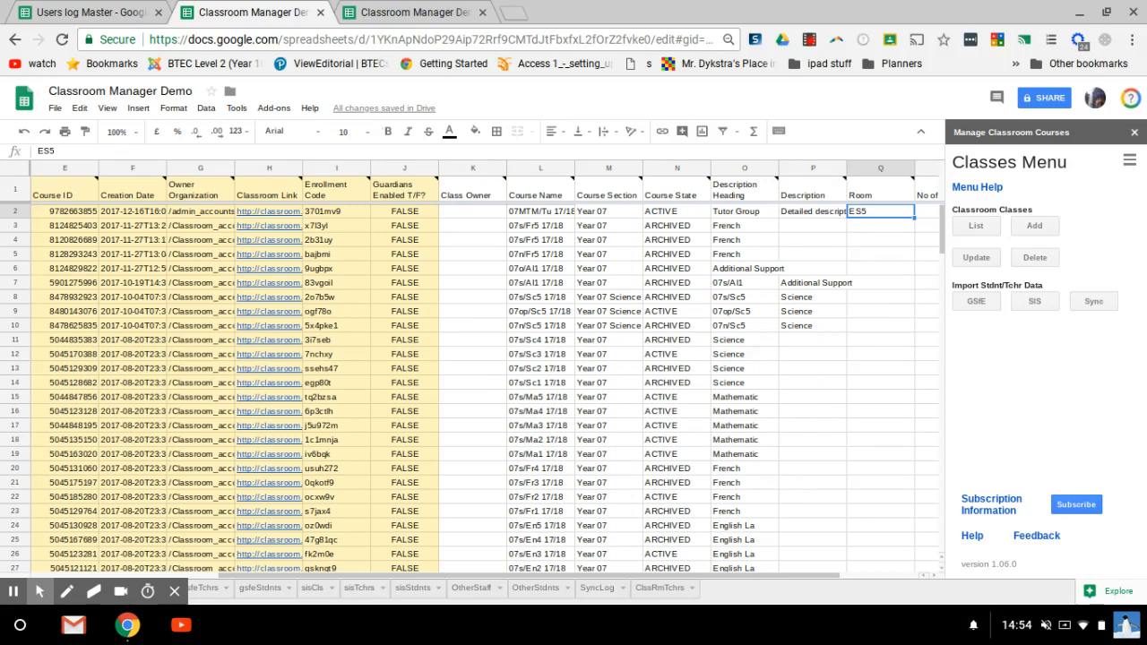
{"action": "key", "text": "Right"}
{"action": "key", "text": "Right"}
Change the room of course 07MTM/Tu 17/18 to EG55
{"action": "key", "text": "Left"}
{"action": "key", "text": "Left"}
{"action": "key", "text": "Left"}
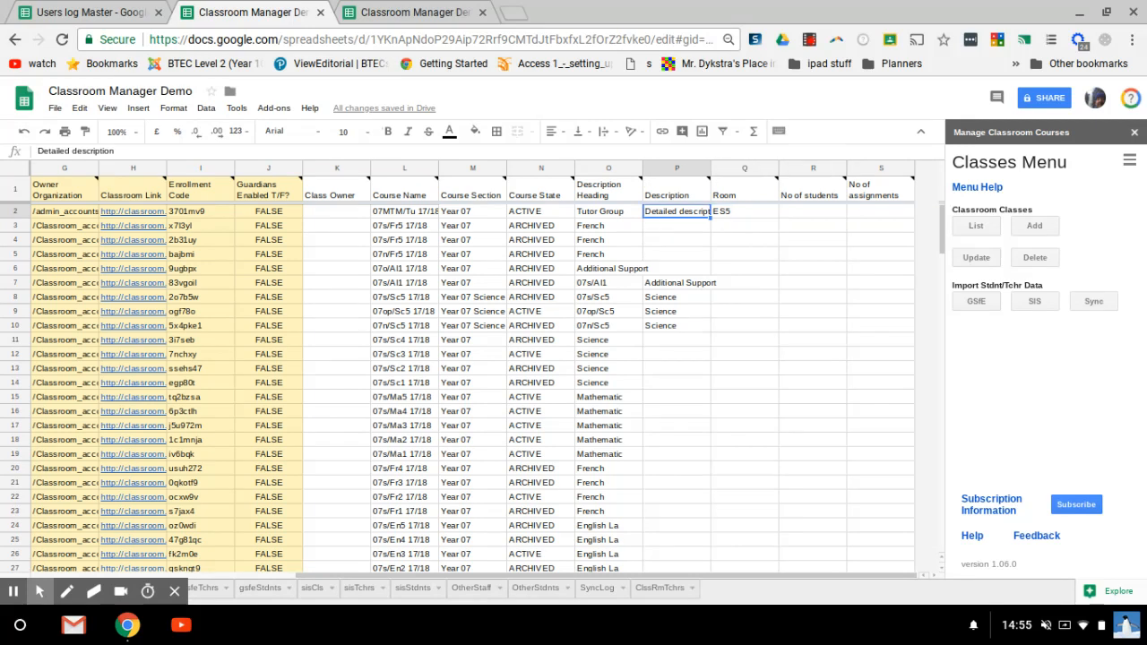
{"action": "key", "text": "Right"}
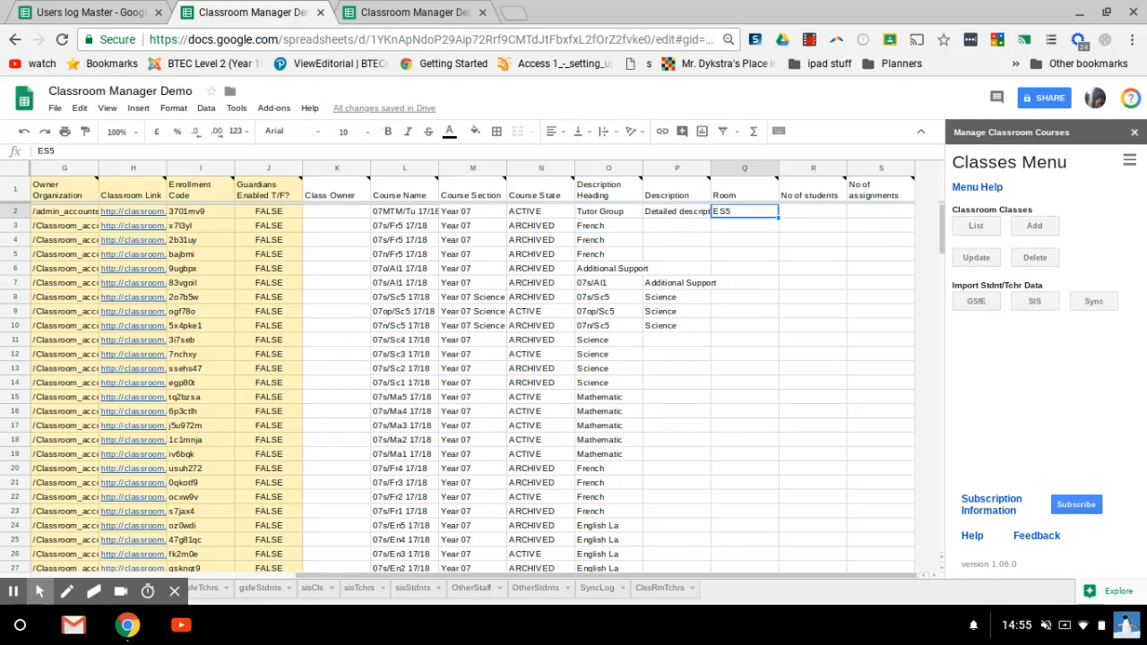
{"action": "type", "text": "E"}
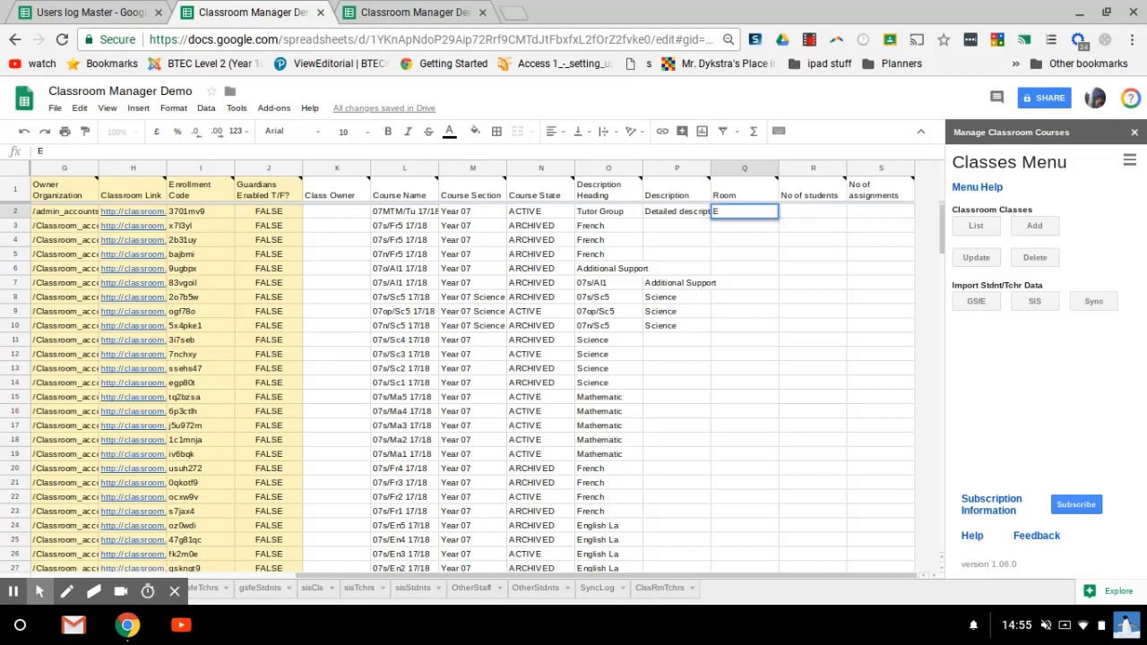
{"action": "type", "text": "G55"}
Mark course 07MTM/Tu 17/18 with y in the Update Y/N column and run the class update
{"action": "left_click", "coordinate": [63, 215]}
{"action": "key", "text": "Left"}
{"action": "key", "text": "Left"}
{"action": "key", "text": "Left"}
{"action": "key", "text": "Left"}
{"action": "key", "text": "Left"}
{"action": "key", "text": "Left"}
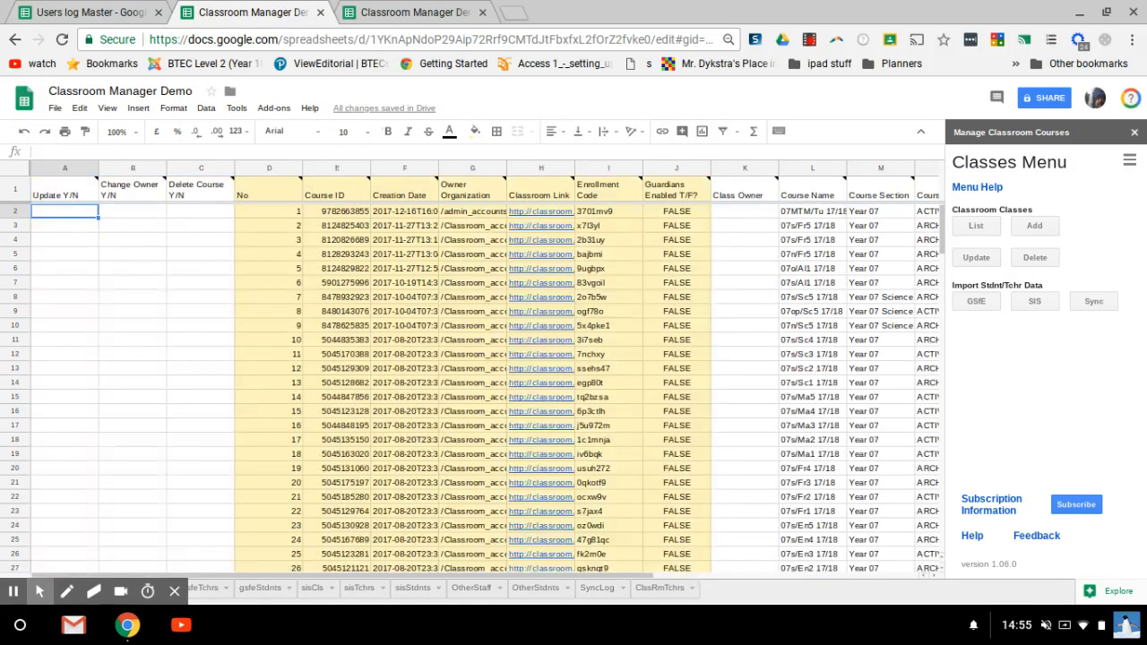
{"action": "type", "text": "y"}
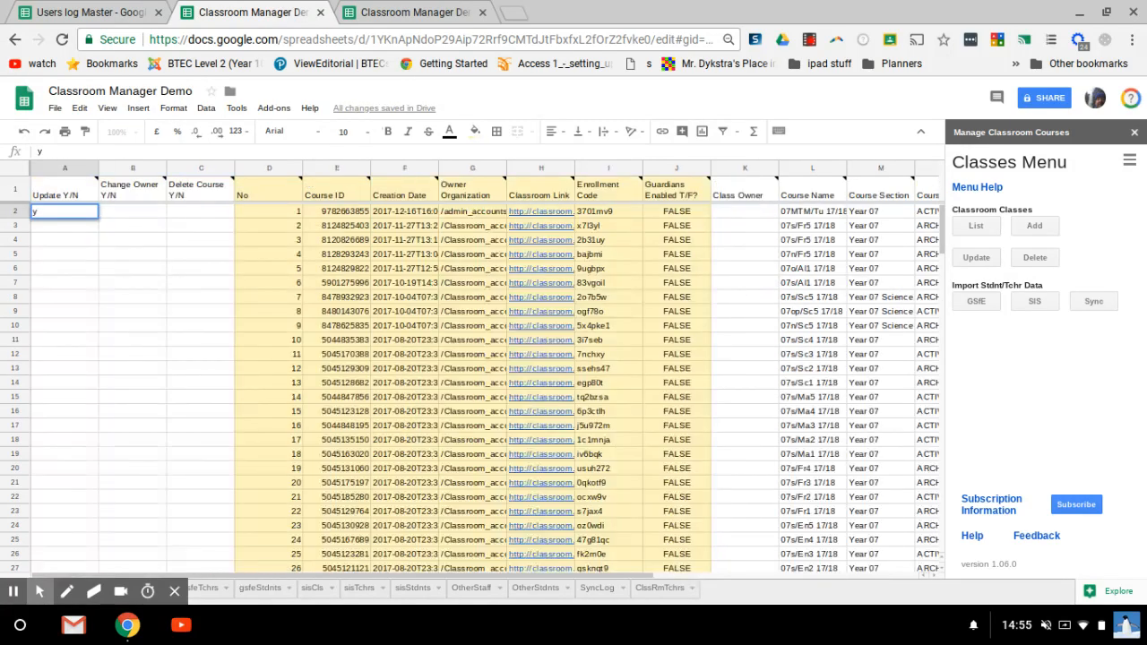
{"action": "key", "text": "Tab"}
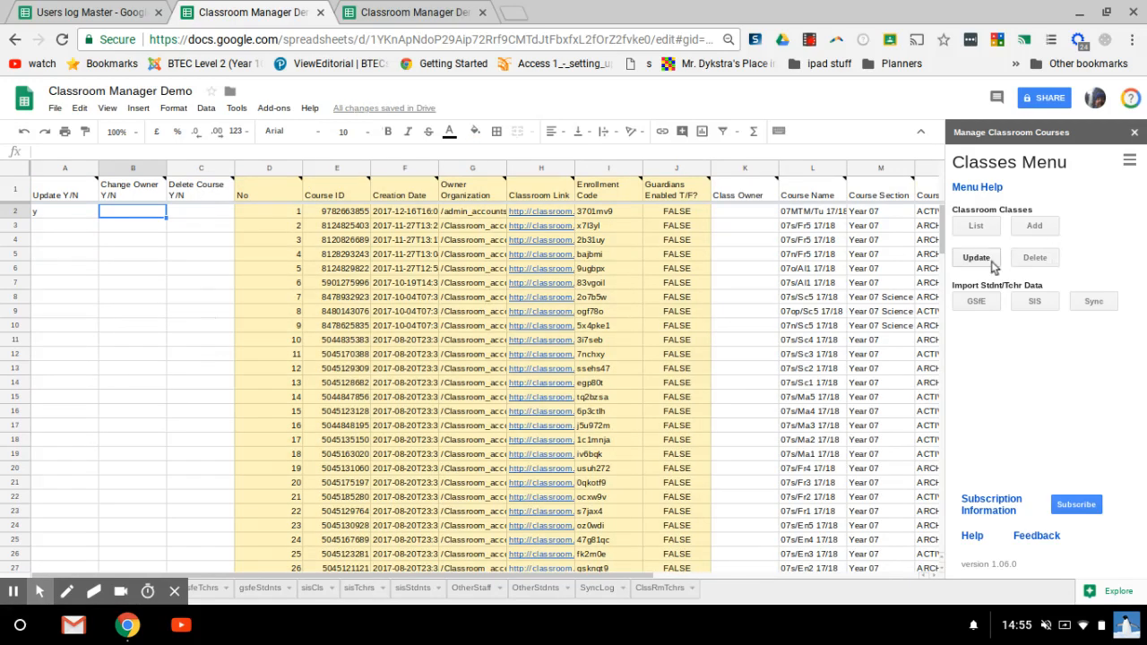
{"action": "left_click", "coordinate": [981, 258]}
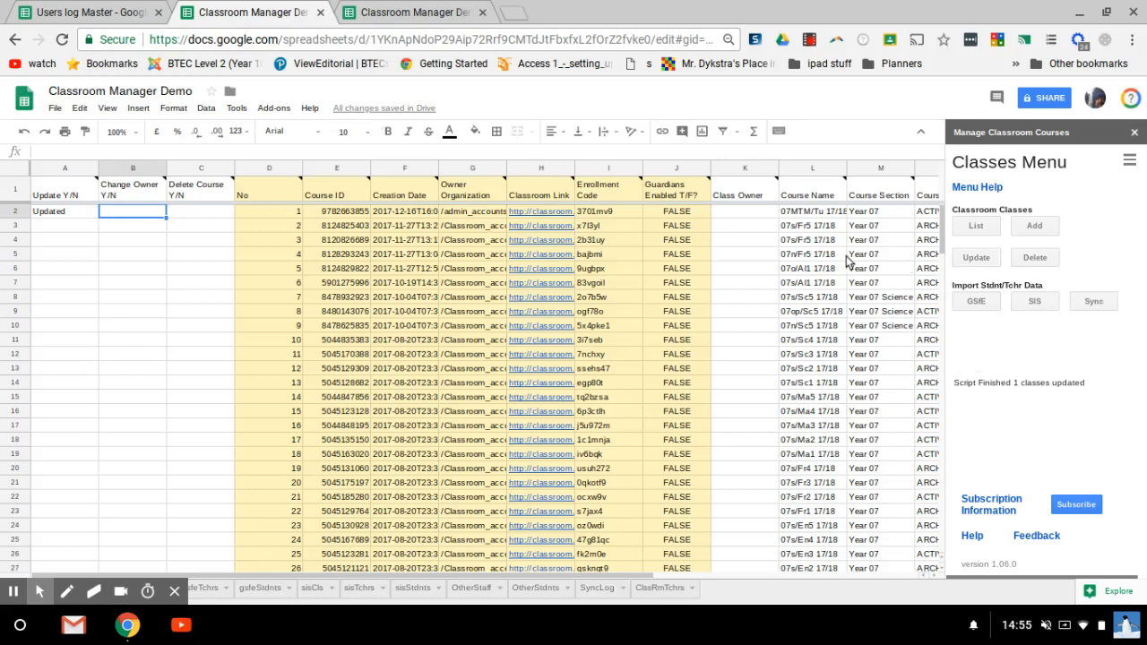
Review the class teacher list on the gsfeTchrs sheet and the class student list on the gsfeStdnts sheet
{"action": "left_click", "coordinate": [828, 213]}
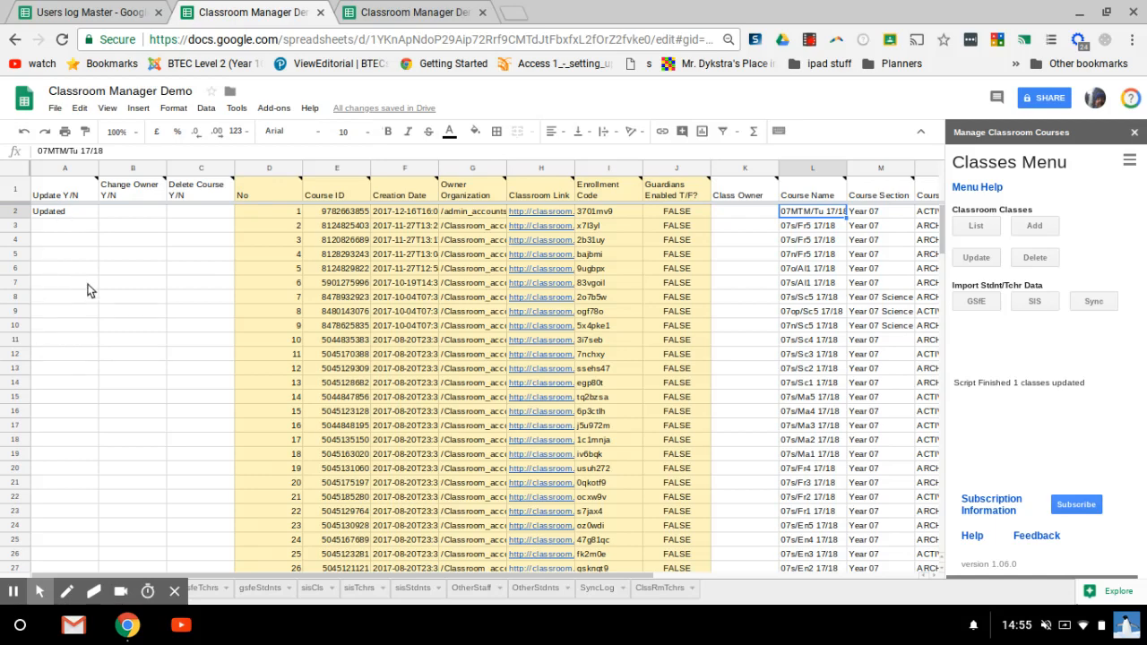
{"action": "left_click", "coordinate": [205, 588]}
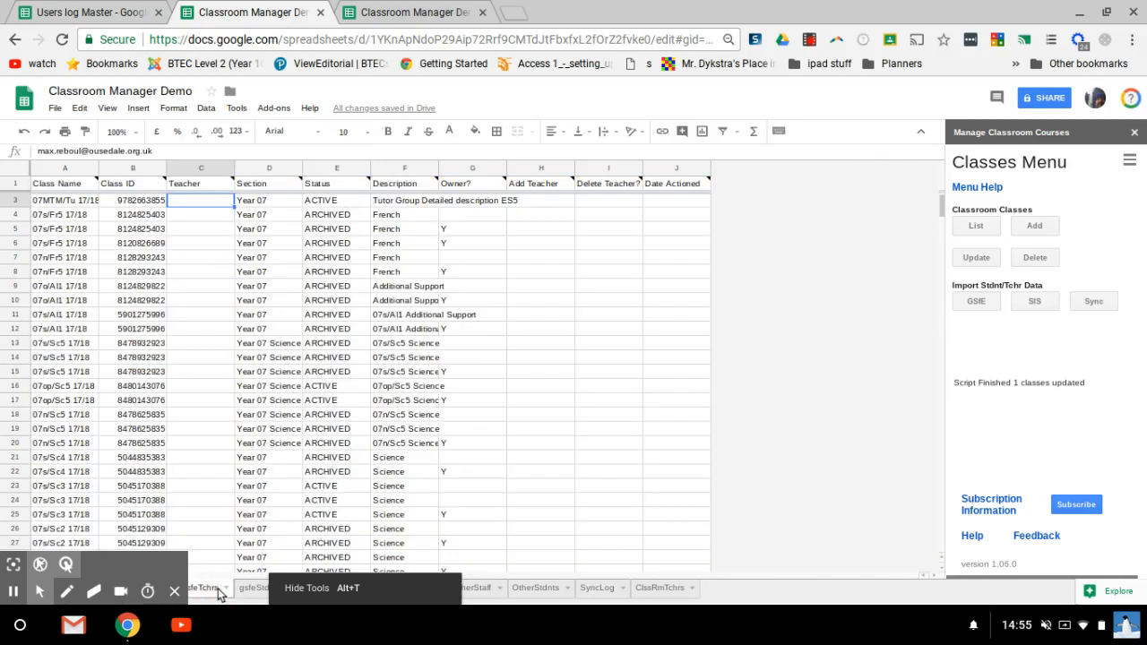
{"action": "left_click", "coordinate": [36, 287]}
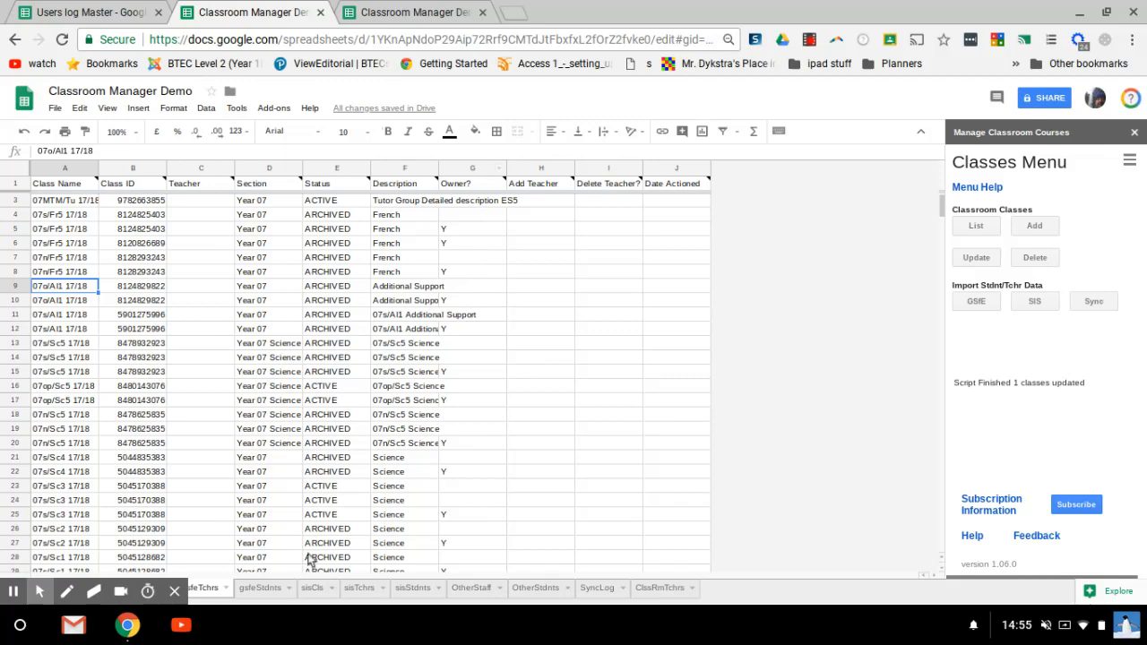
{"action": "left_click", "coordinate": [260, 588]}
{"action": "left_click", "coordinate": [397, 274]}
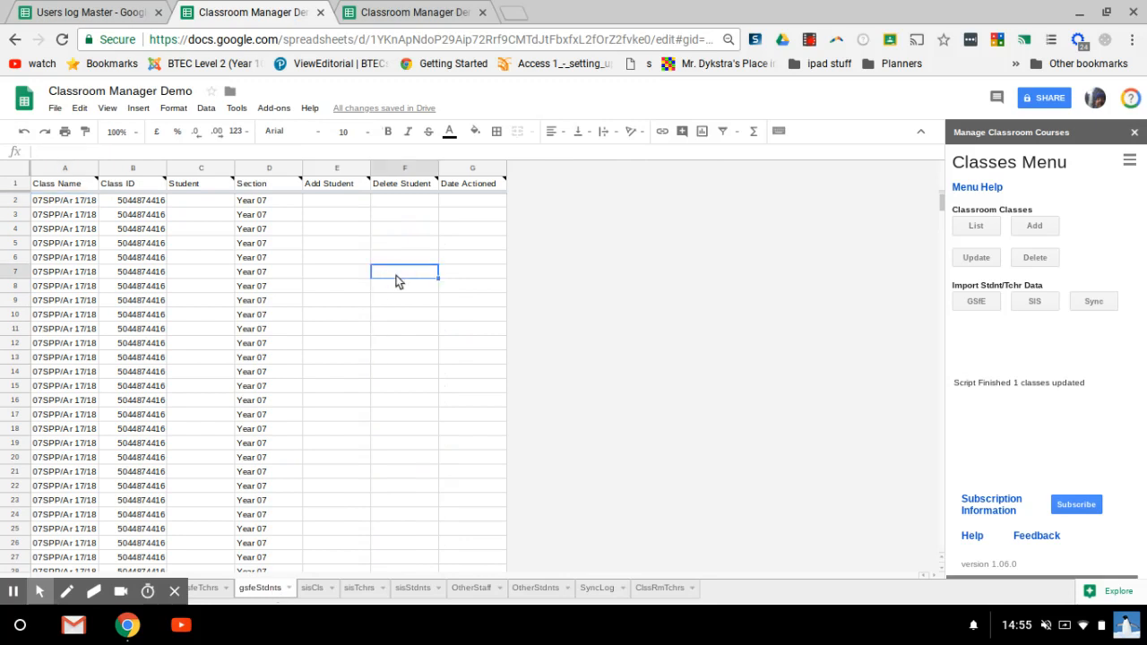